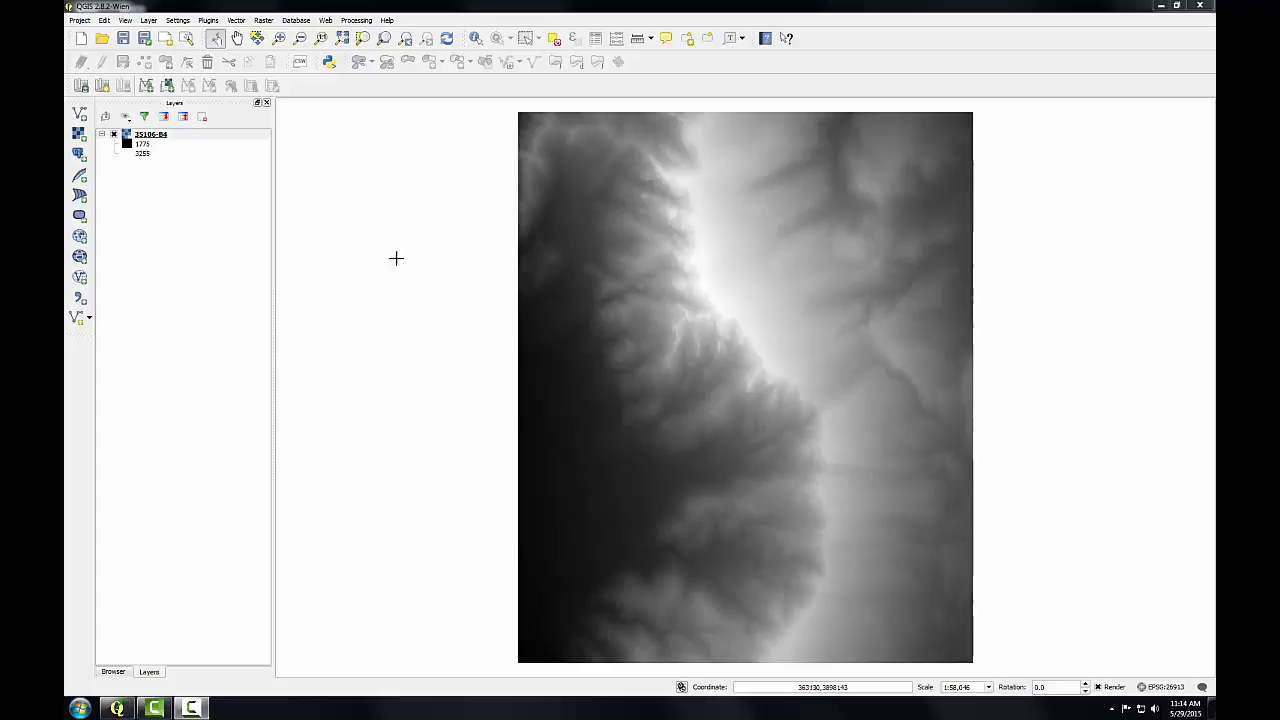
- Load the 05_35106b47 false-colour TIFF and zoom the map to its extent
{"action": "left_click", "coordinate": [80, 134]}
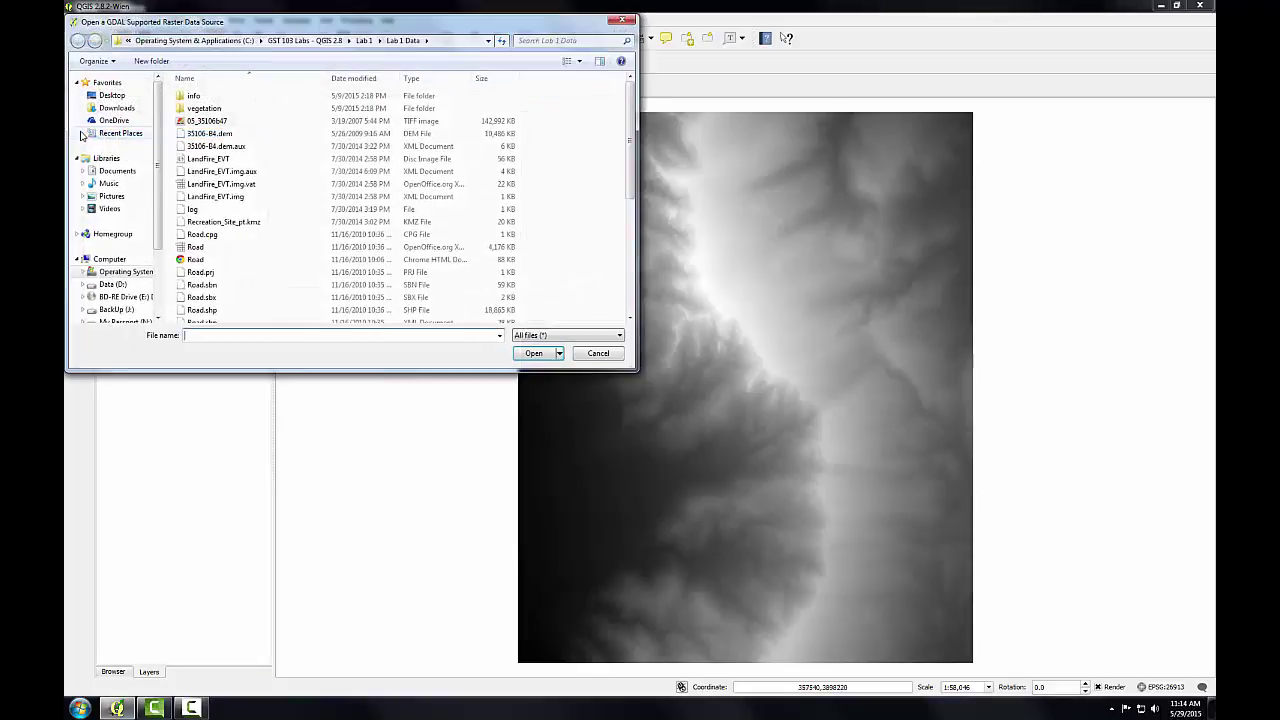
{"action": "left_click", "coordinate": [205, 121]}
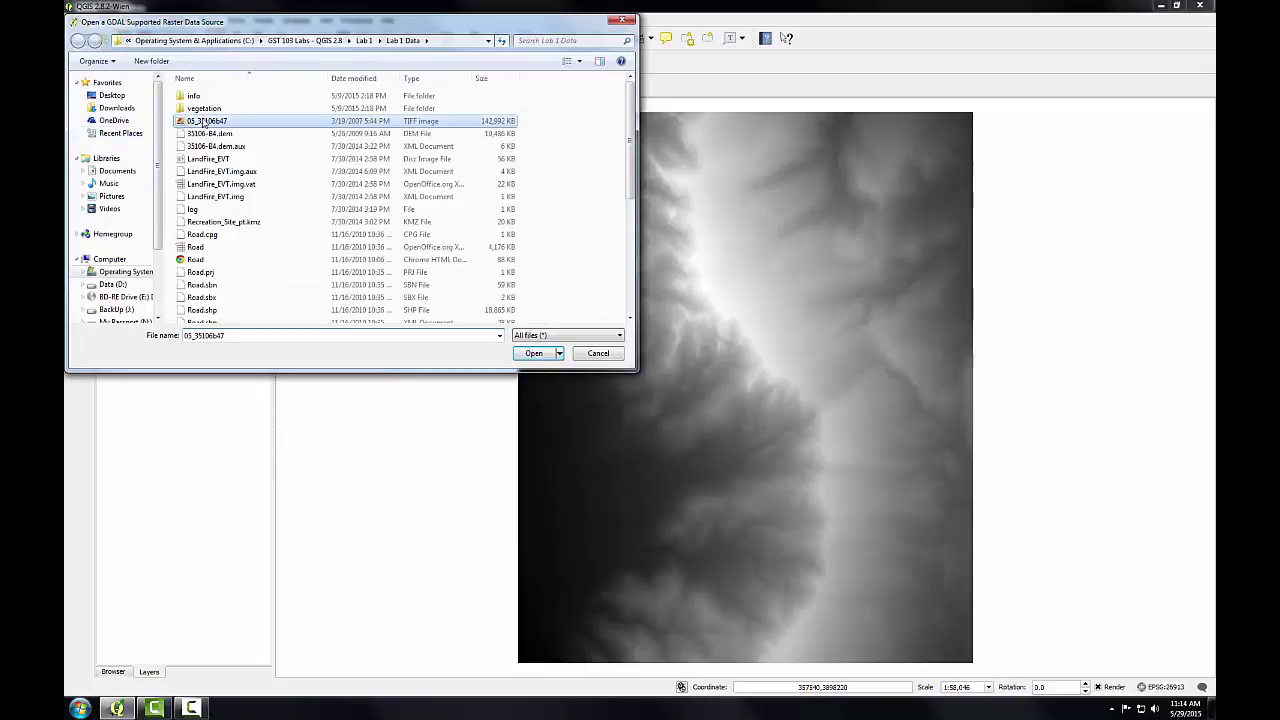
{"action": "left_click", "coordinate": [533, 353]}
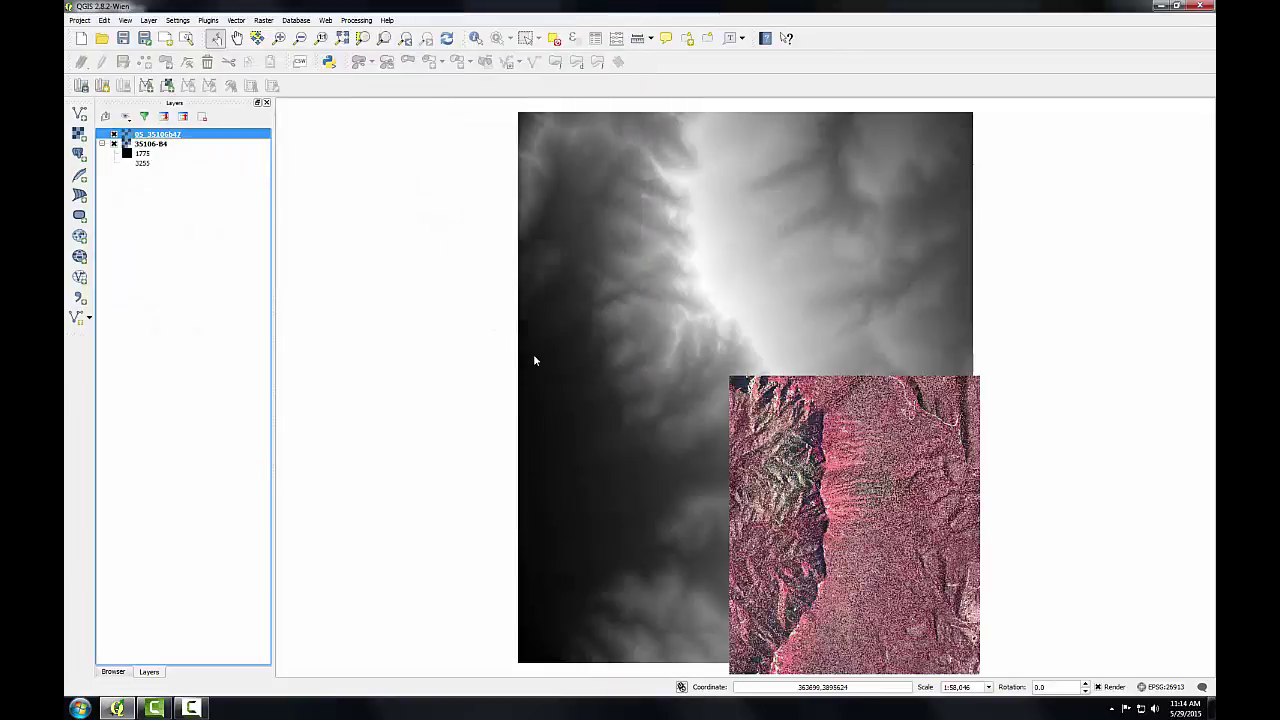
{"action": "right_click", "coordinate": [149, 134]}
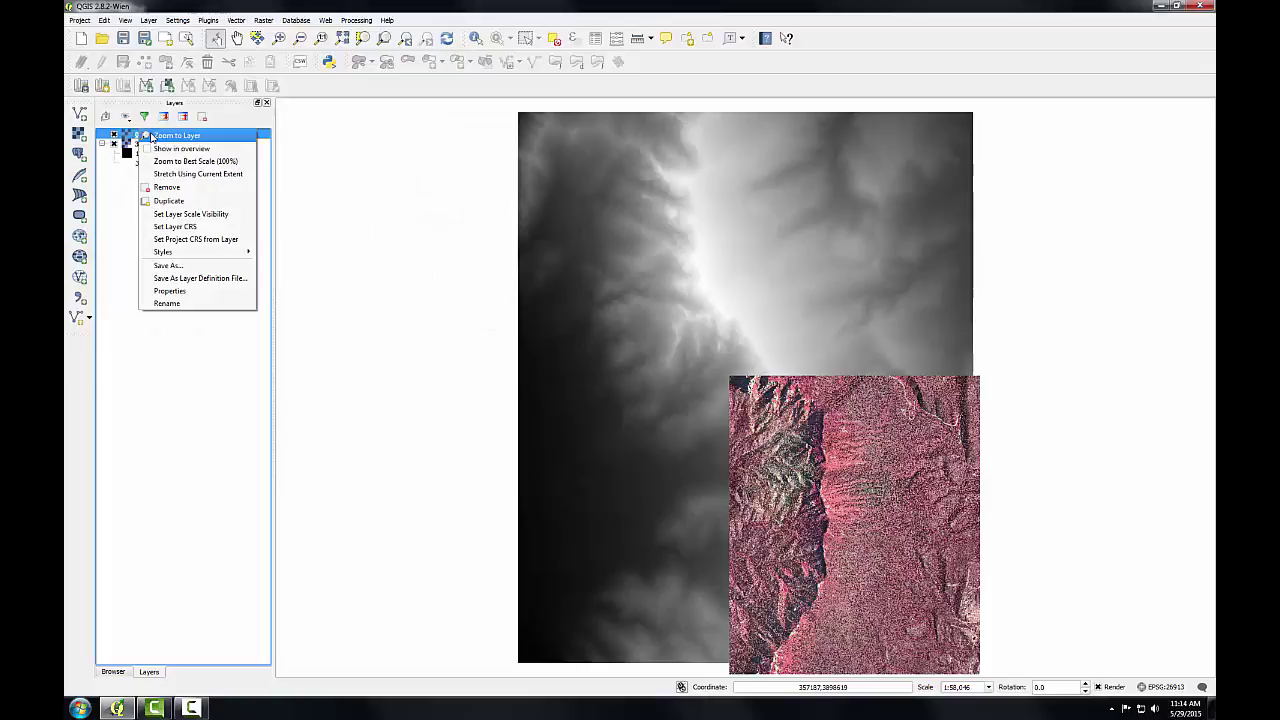
{"action": "left_click", "coordinate": [151, 135]}
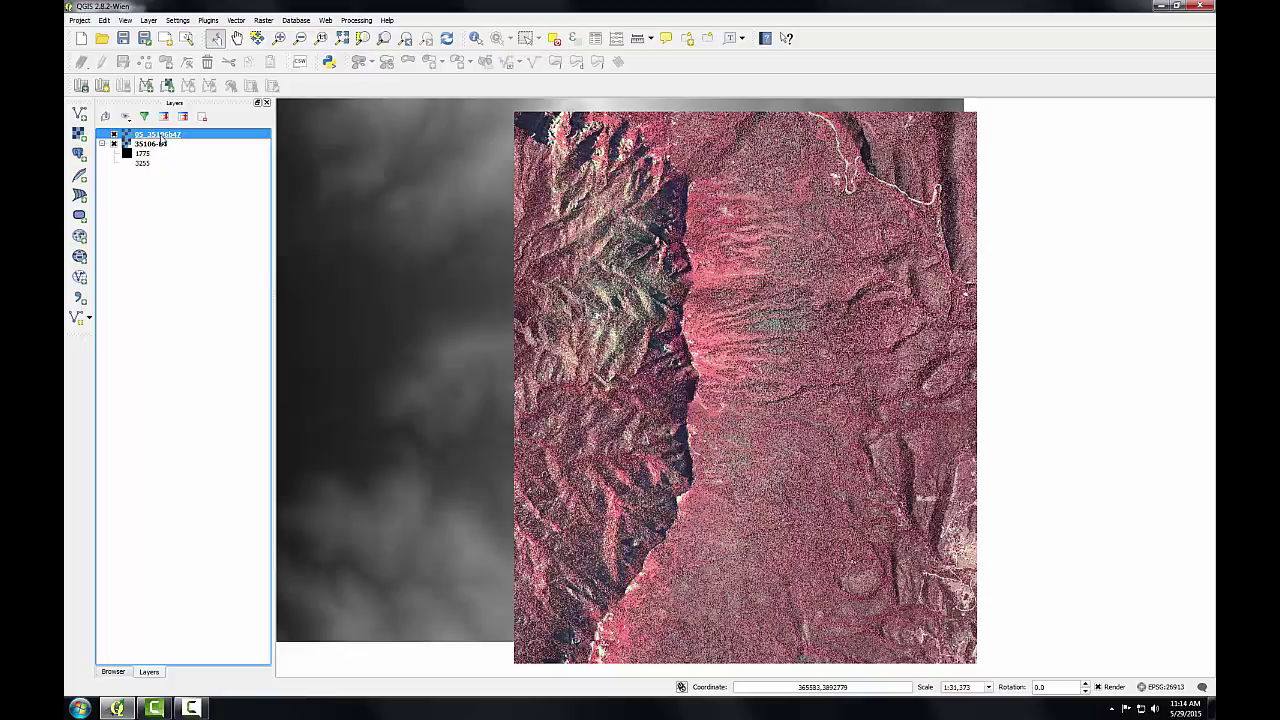
{"action": "double_click", "coordinate": [158, 135]}
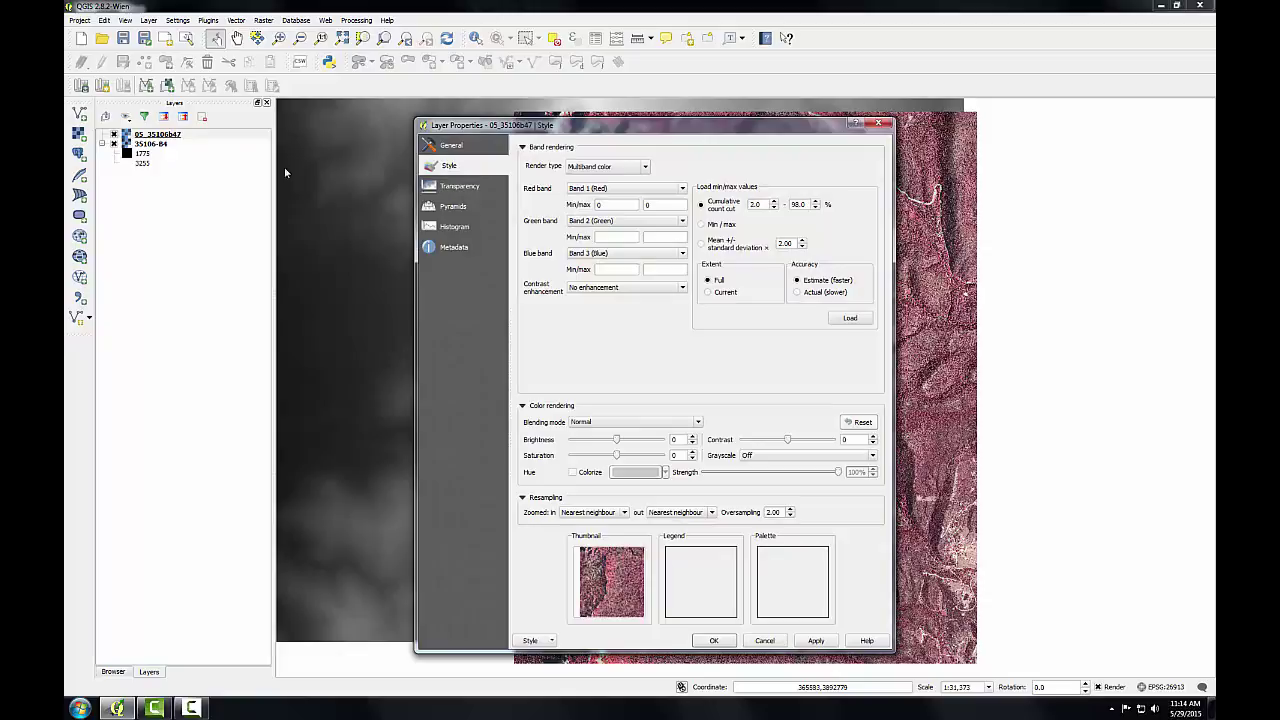
{"action": "left_click", "coordinate": [463, 249]}
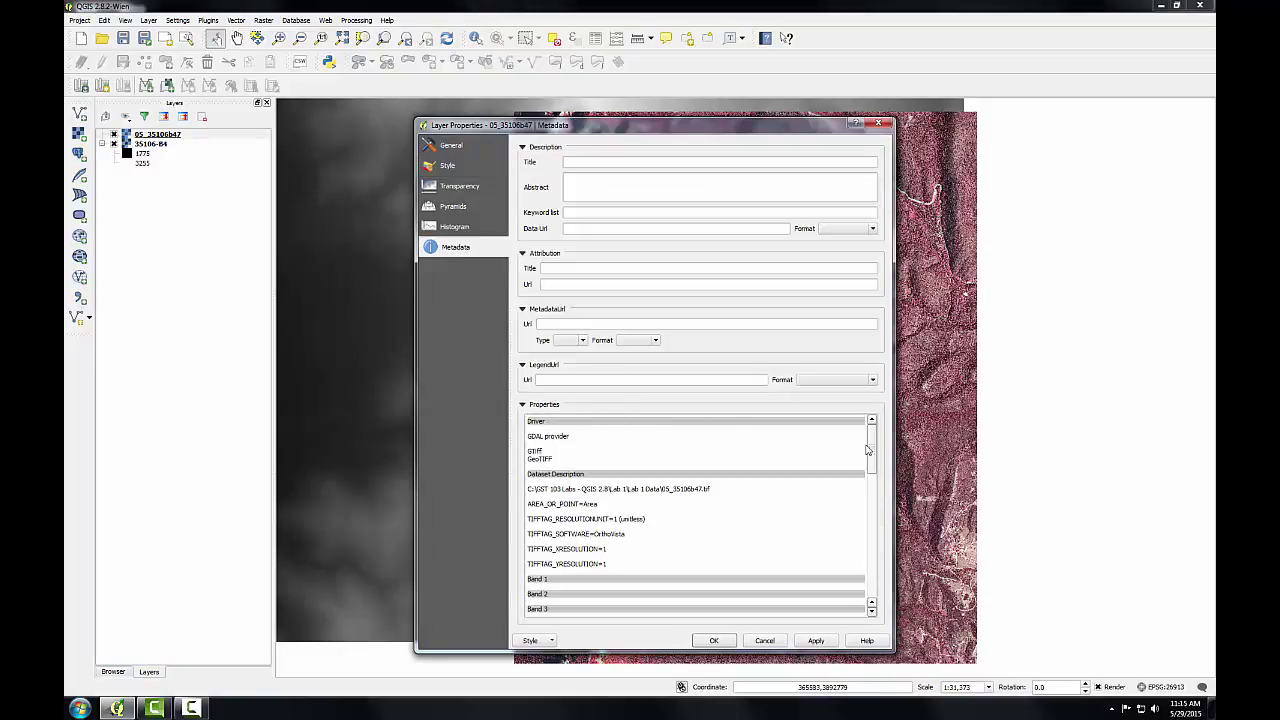
{"action": "left_click_drag", "start_coordinate": [871, 455], "coordinate": [873, 503]}
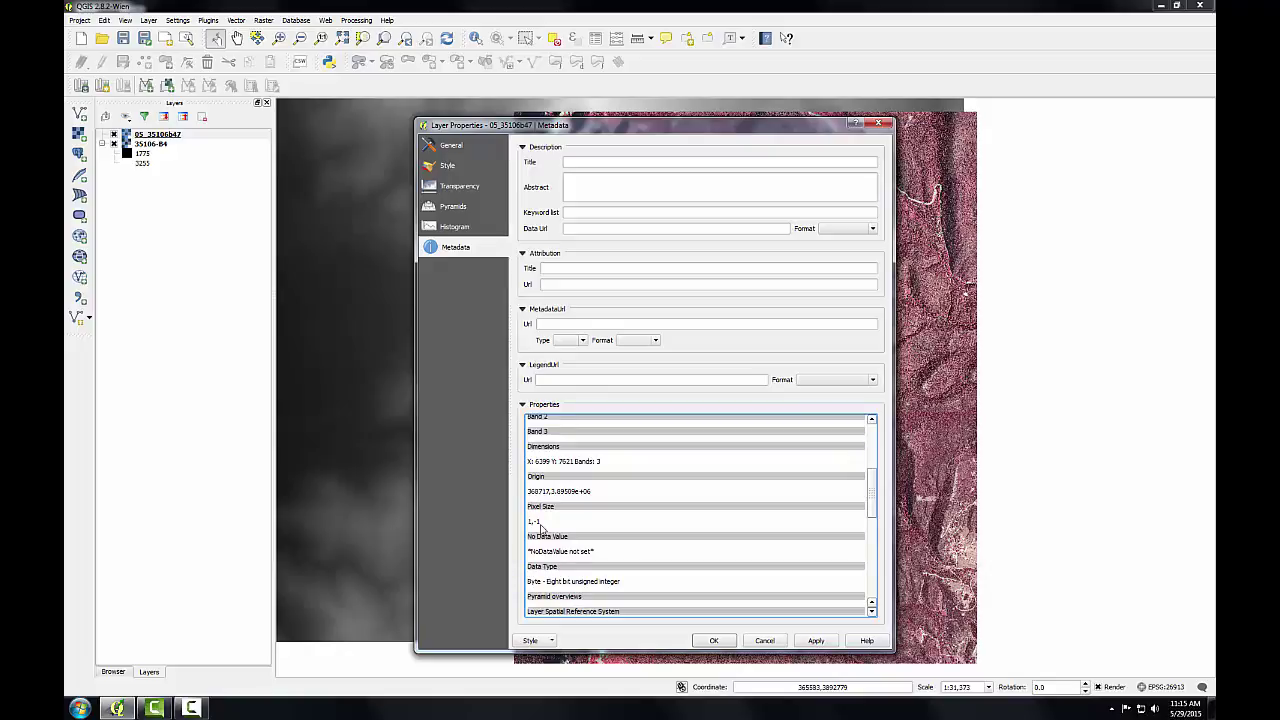
{"action": "left_click", "coordinate": [462, 146]}
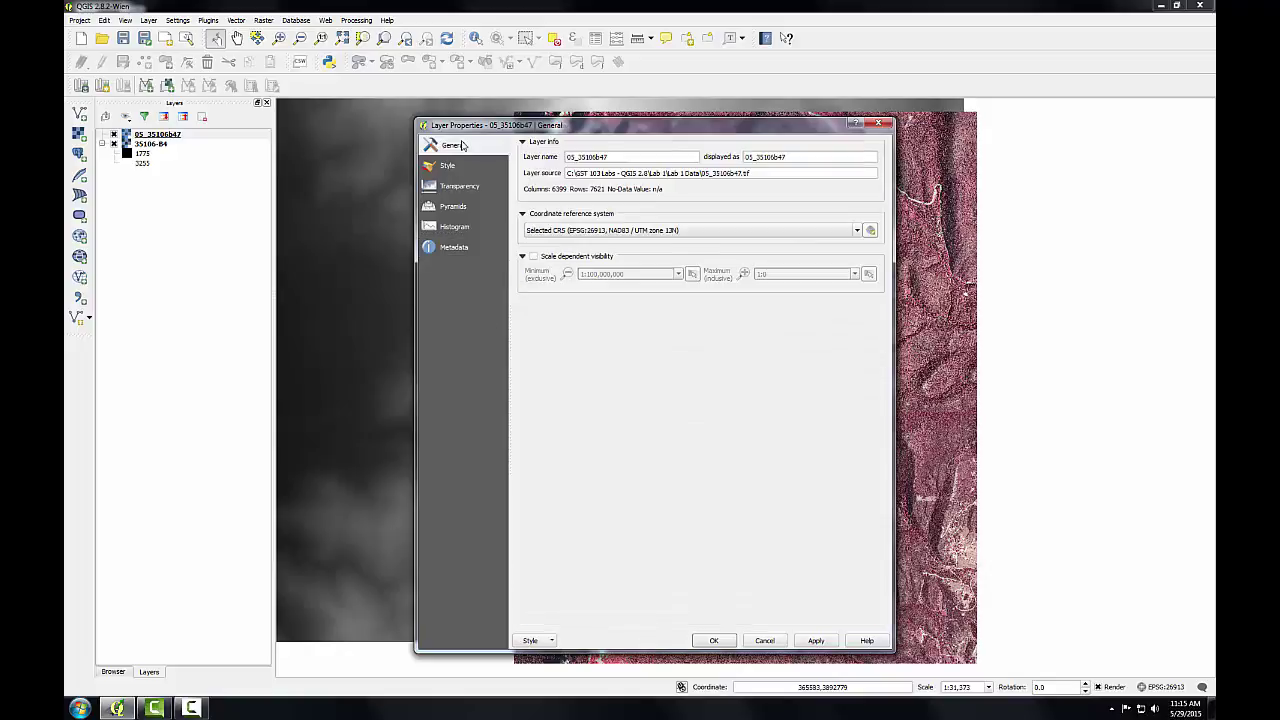
{"action": "left_click", "coordinate": [877, 124]}
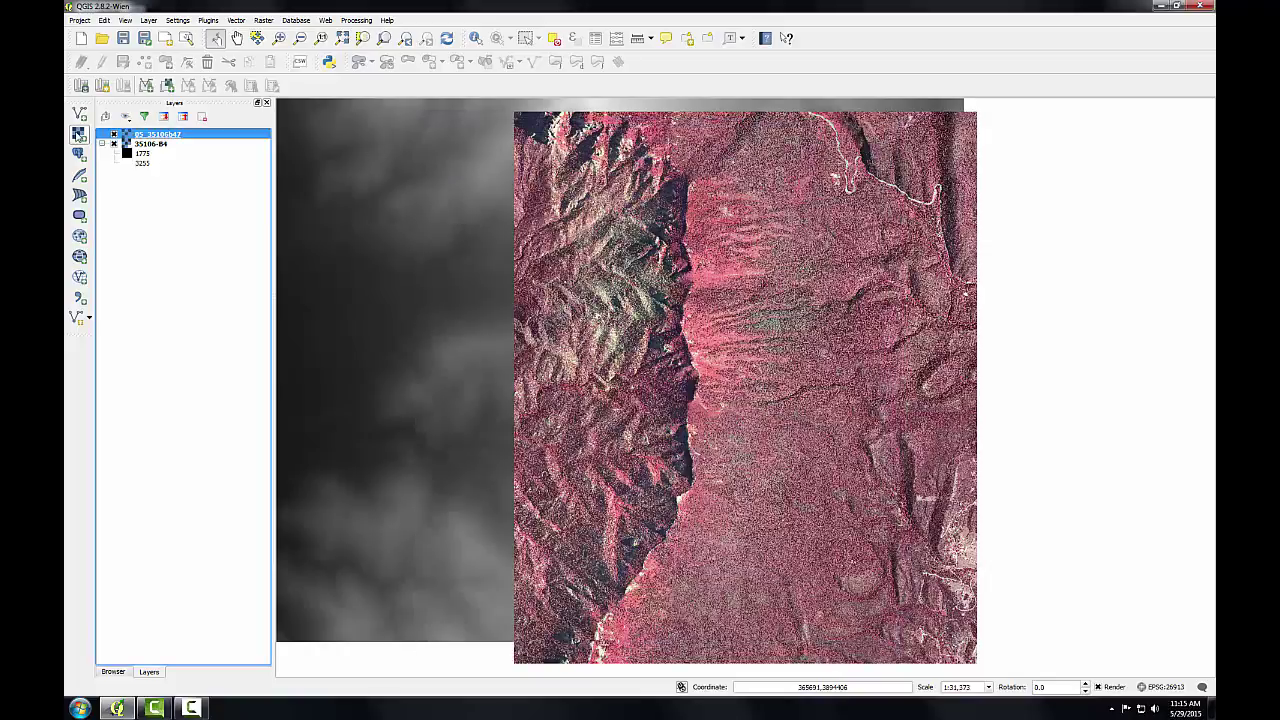
- Add the LandFire_EVT raster from Lab 1 Data as the new top layer
{"action": "left_click", "coordinate": [79, 134]}
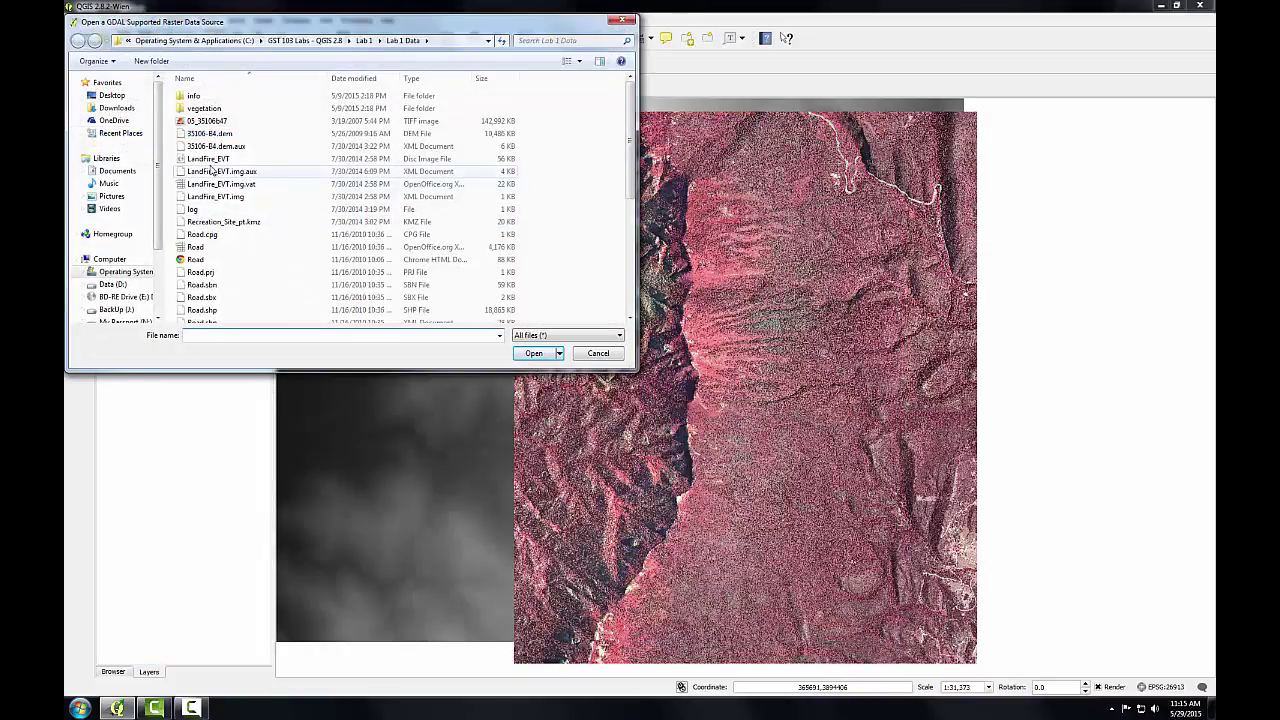
{"action": "left_click", "coordinate": [208, 159]}
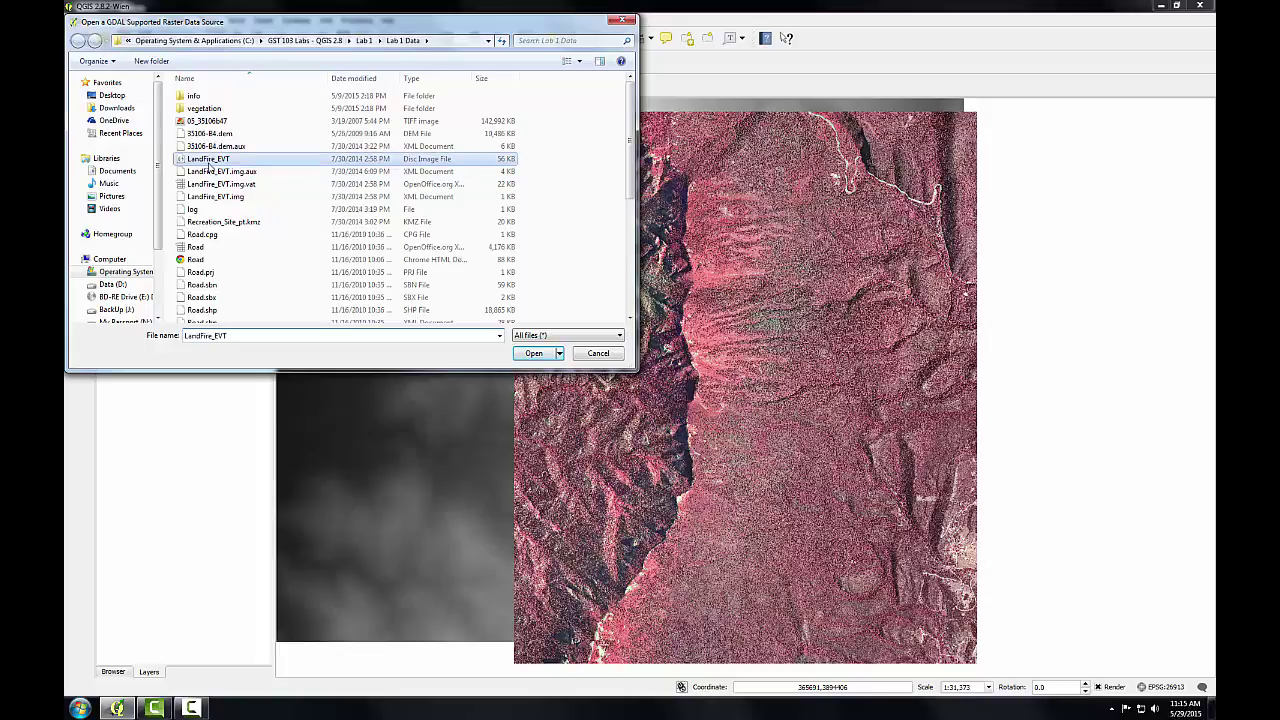
{"action": "left_click", "coordinate": [533, 353]}
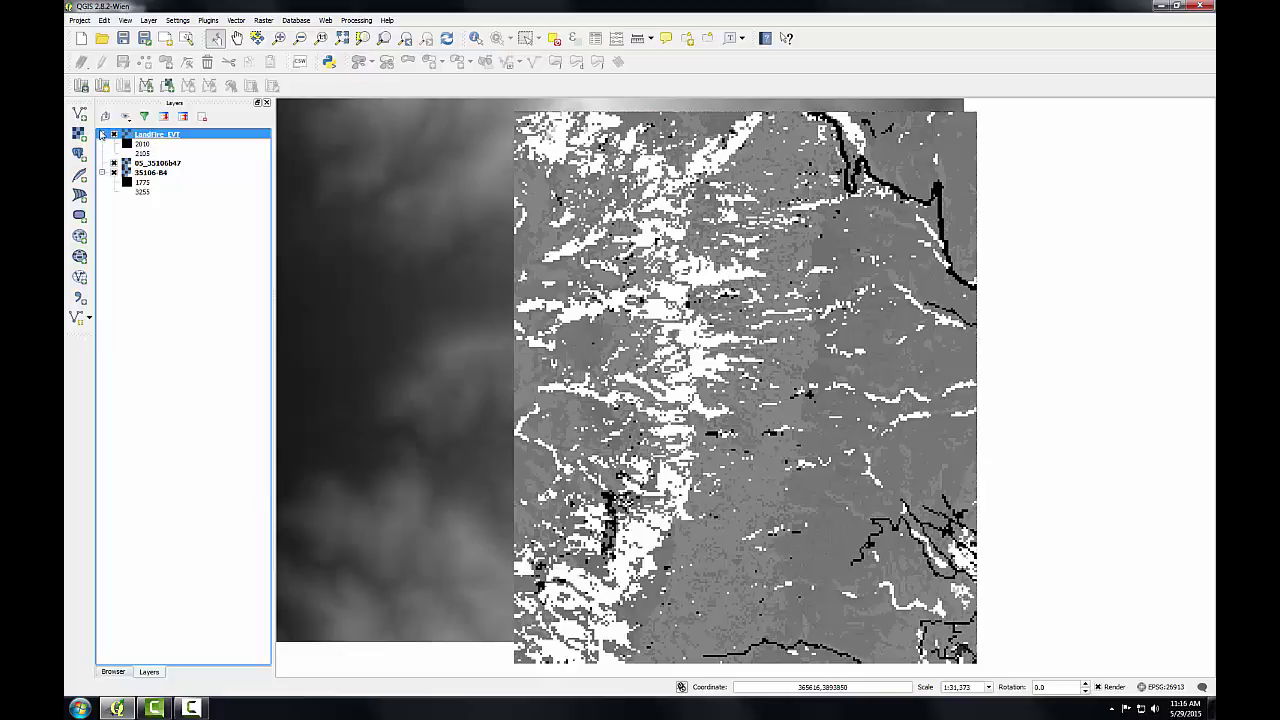
- Add Road.shp and Trail.shp from the Lab 1 Data folder as vector layers
{"action": "left_click", "coordinate": [80, 114]}
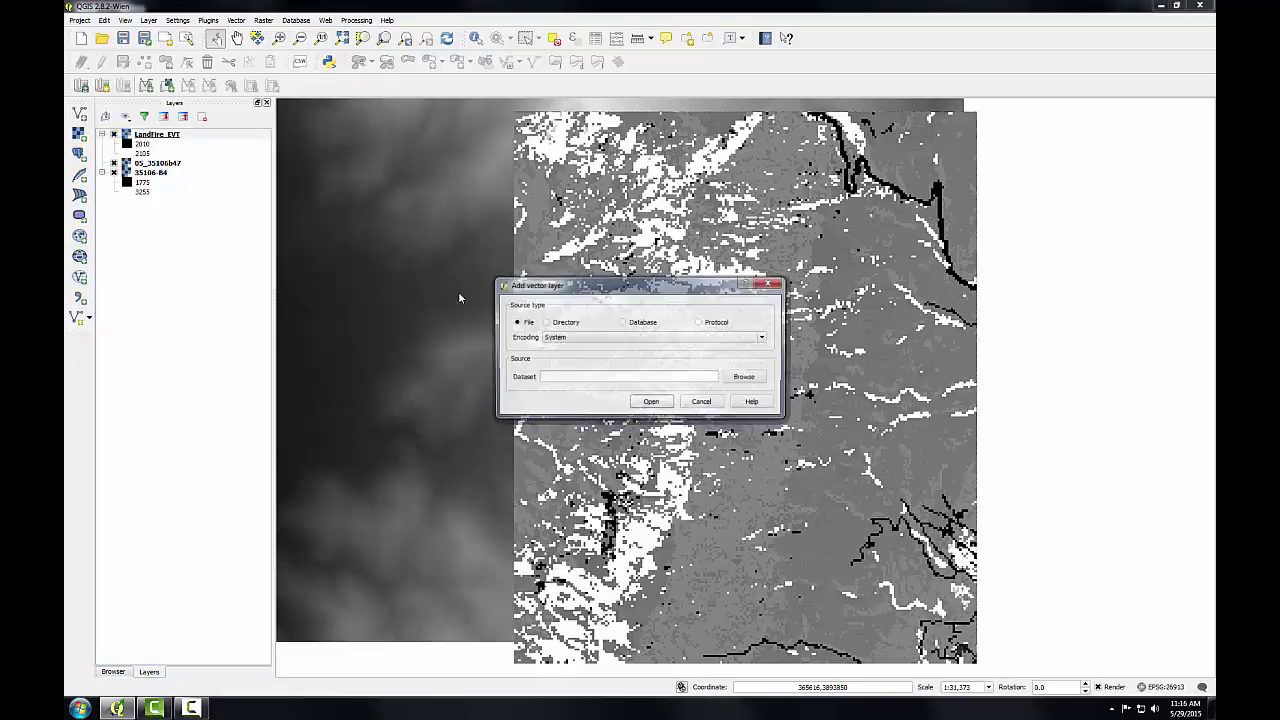
{"action": "left_click", "coordinate": [746, 377]}
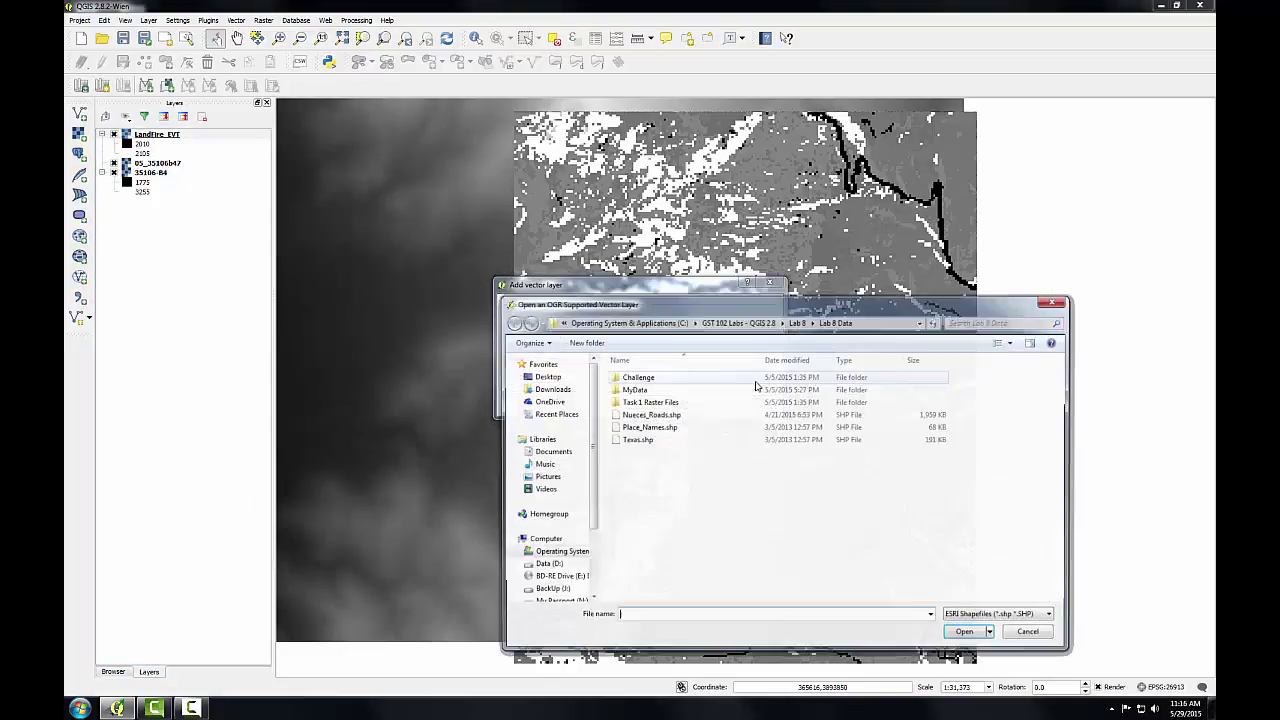
{"action": "left_click", "coordinate": [693, 321]}
{"action": "left_click", "coordinate": [720, 358]}
{"action": "double_click", "coordinate": [628, 377]}
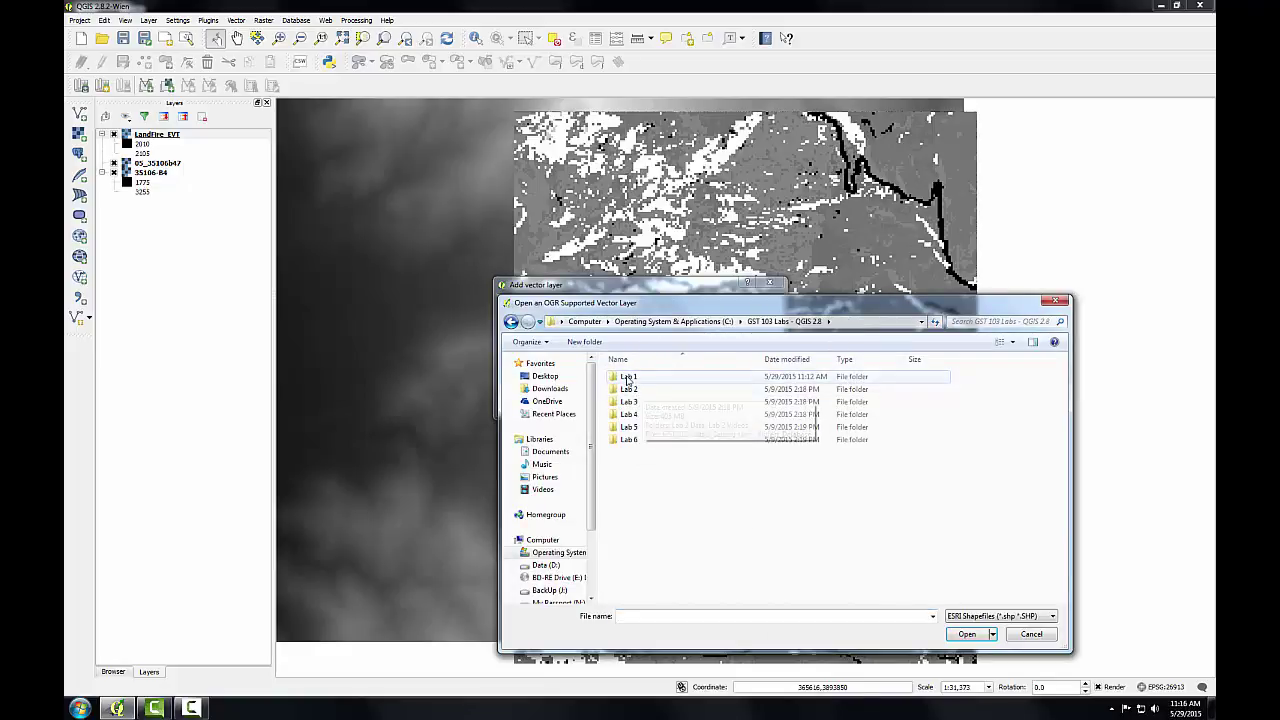
{"action": "double_click", "coordinate": [628, 377]}
{"action": "left_click", "coordinate": [633, 401]}
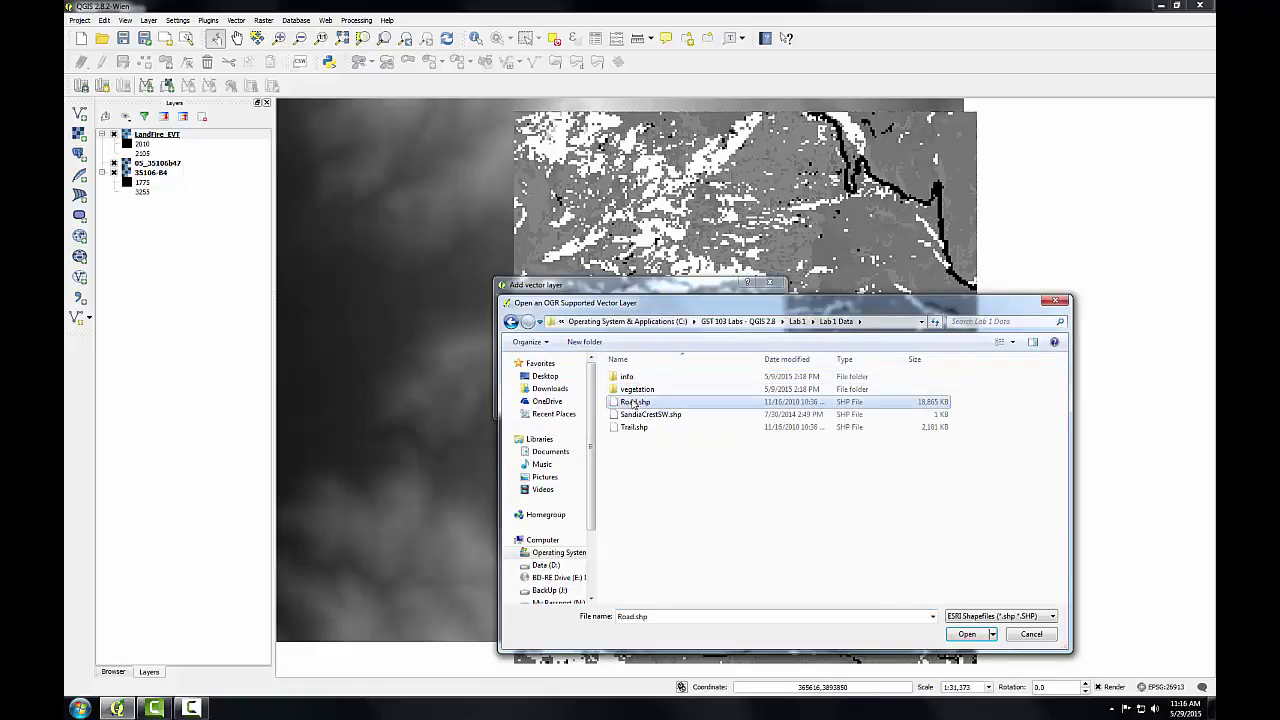
{"action": "left_click", "coordinate": [633, 427], "text": "ctrl"}
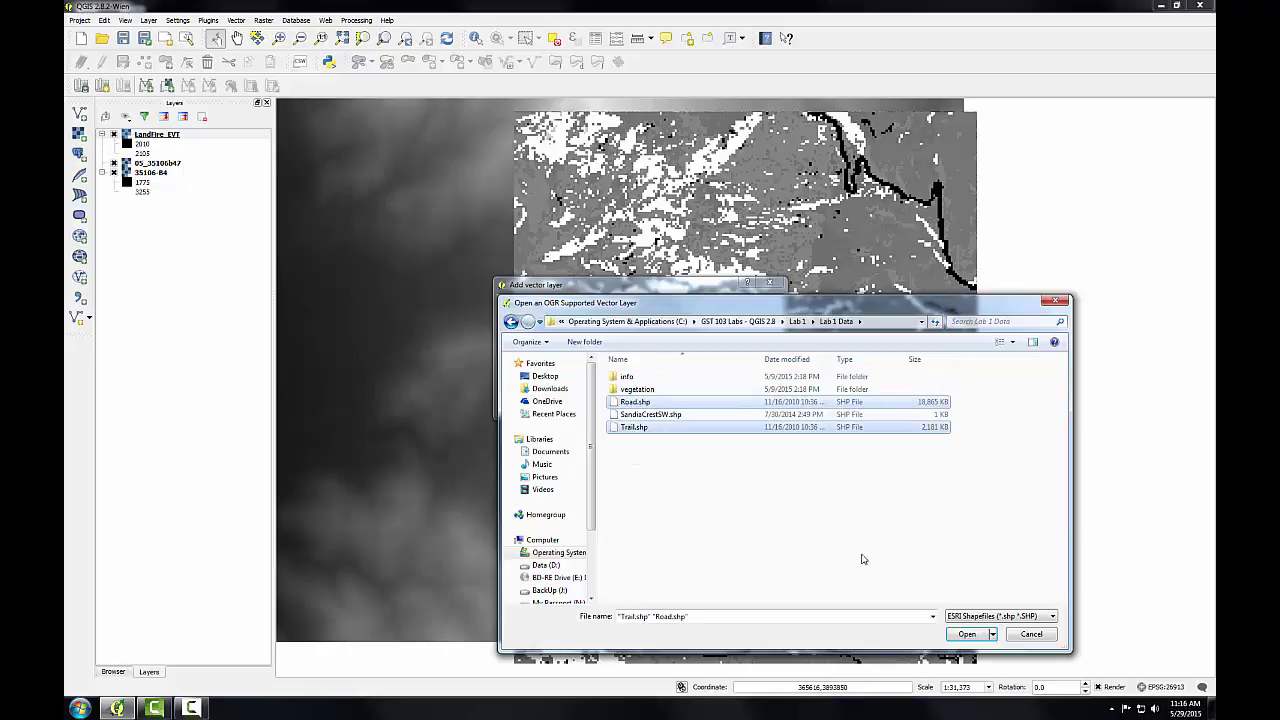
{"action": "left_click", "coordinate": [962, 634]}
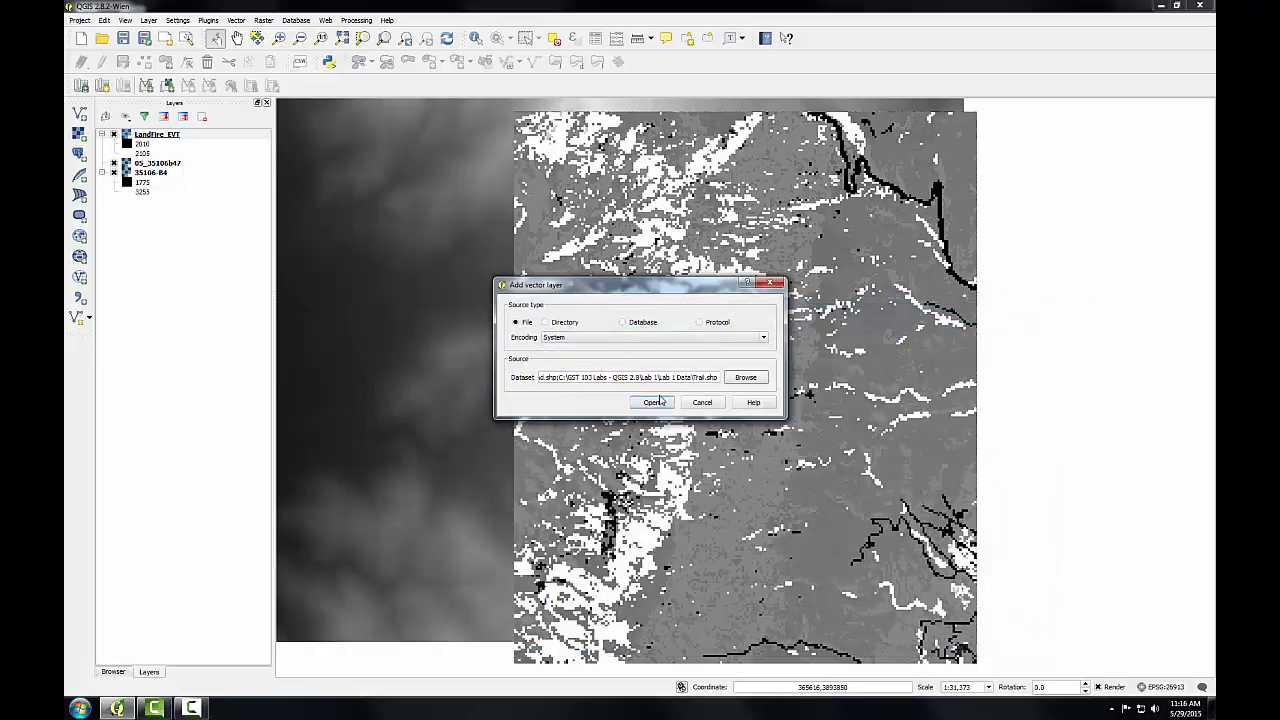
{"action": "left_click", "coordinate": [652, 402]}
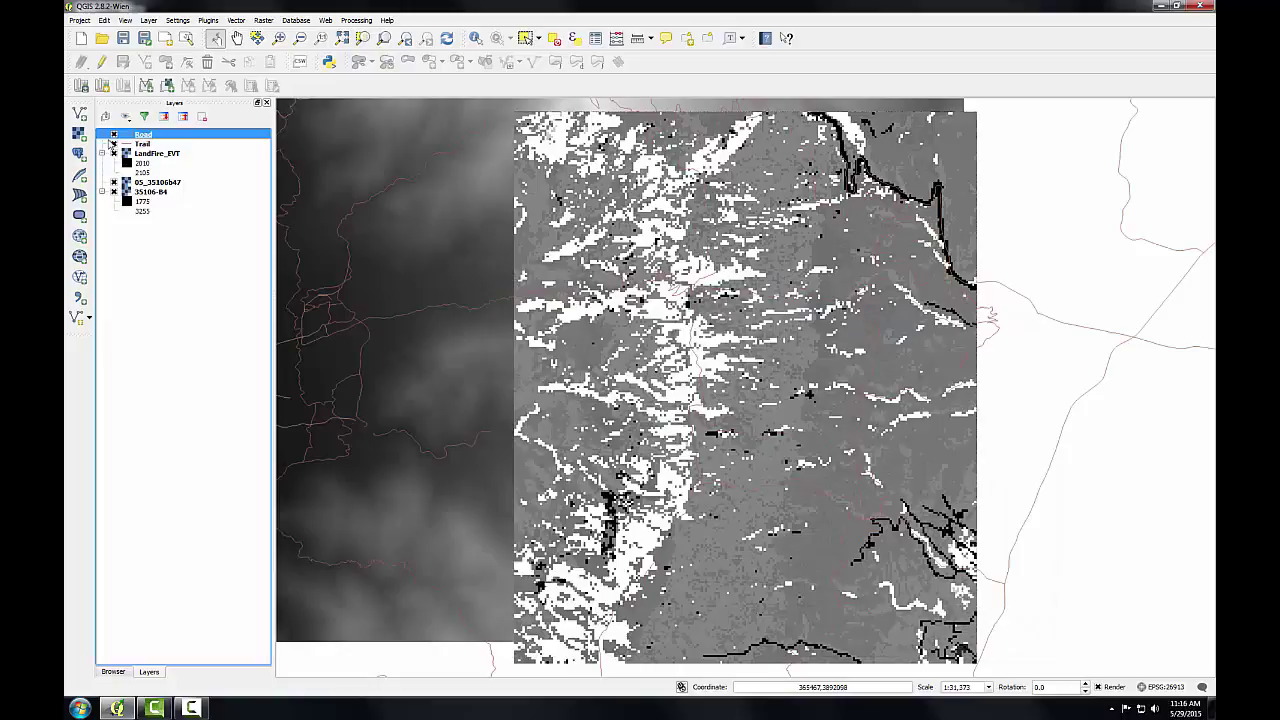
- Hide the LandFire_EVT, 05_35106b47 and 35106-B4 raster layers
{"action": "left_click", "coordinate": [113, 153]}
{"action": "left_click", "coordinate": [114, 182]}
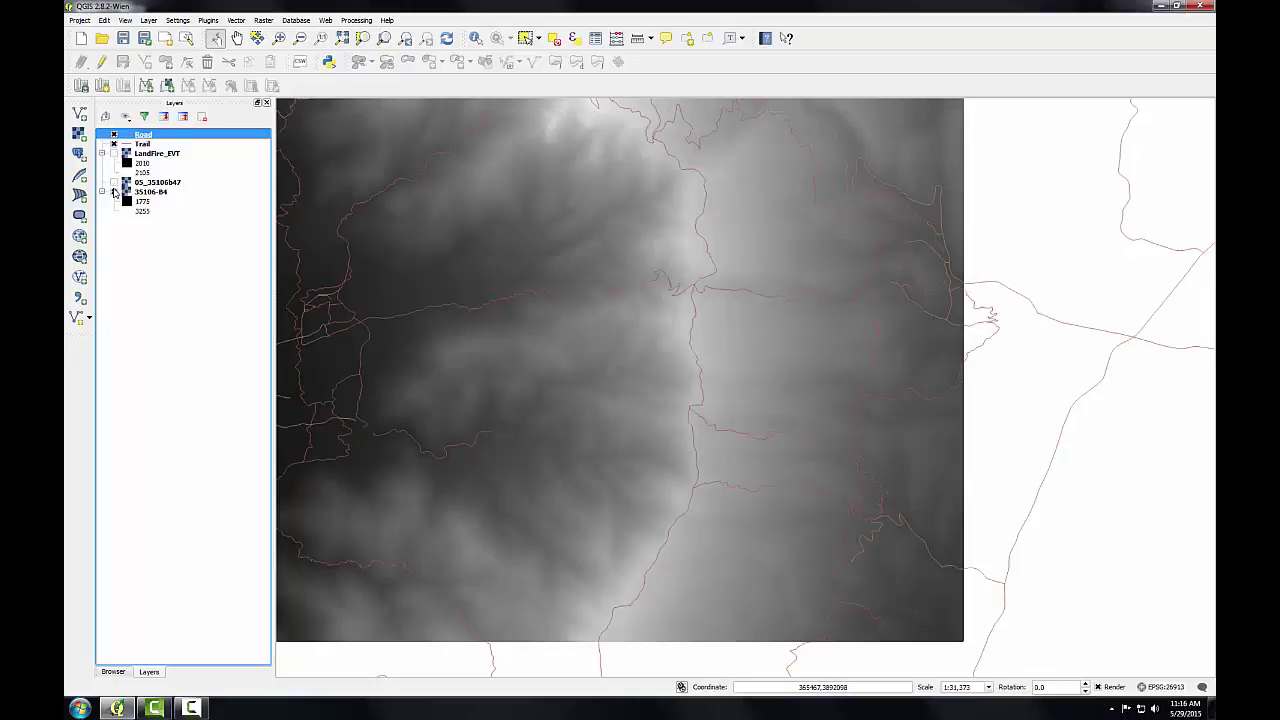
{"action": "left_click", "coordinate": [114, 191]}
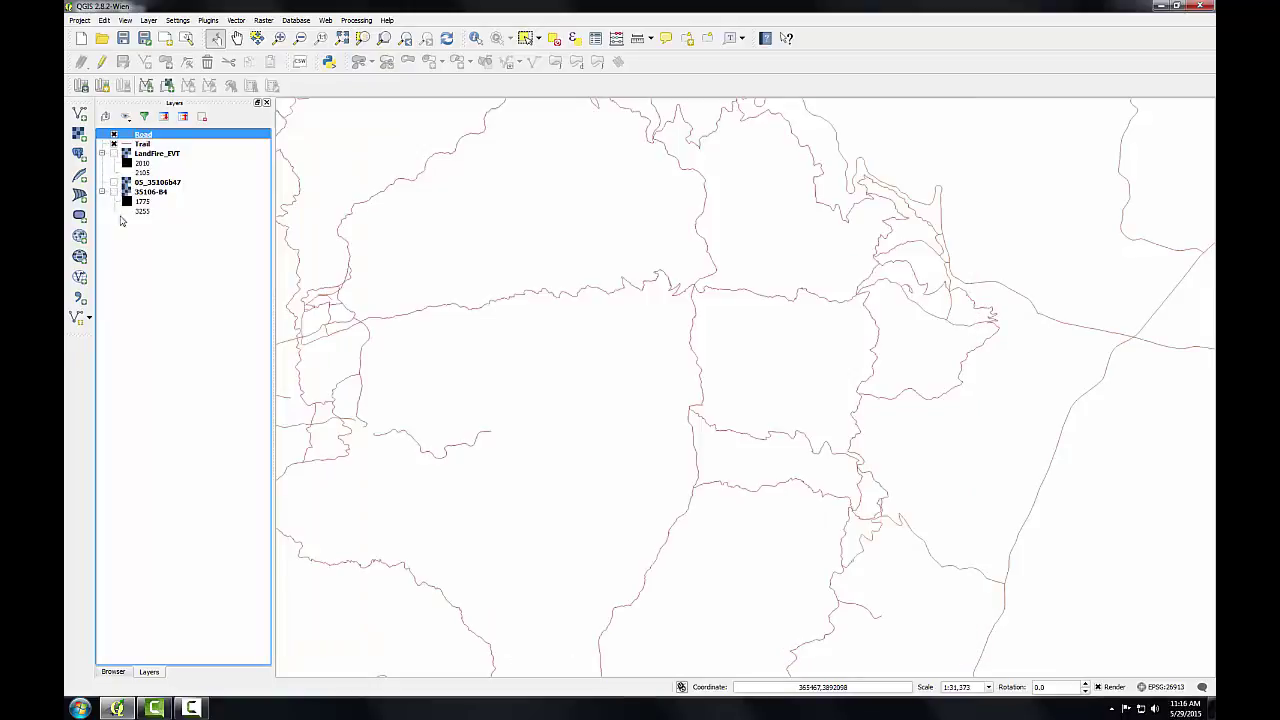
- Set the Road layer's simple line symbol colour to black
{"action": "double_click", "coordinate": [122, 135]}
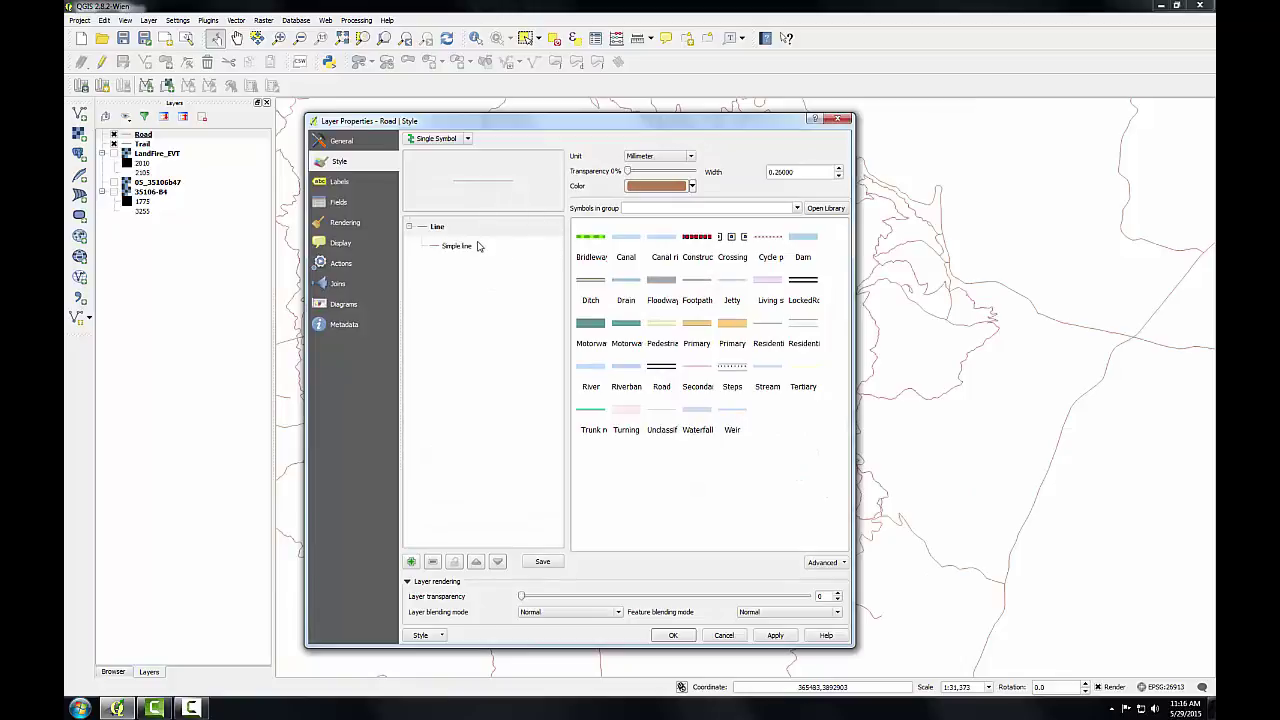
{"action": "left_click", "coordinate": [477, 246]}
{"action": "left_click", "coordinate": [733, 178]}
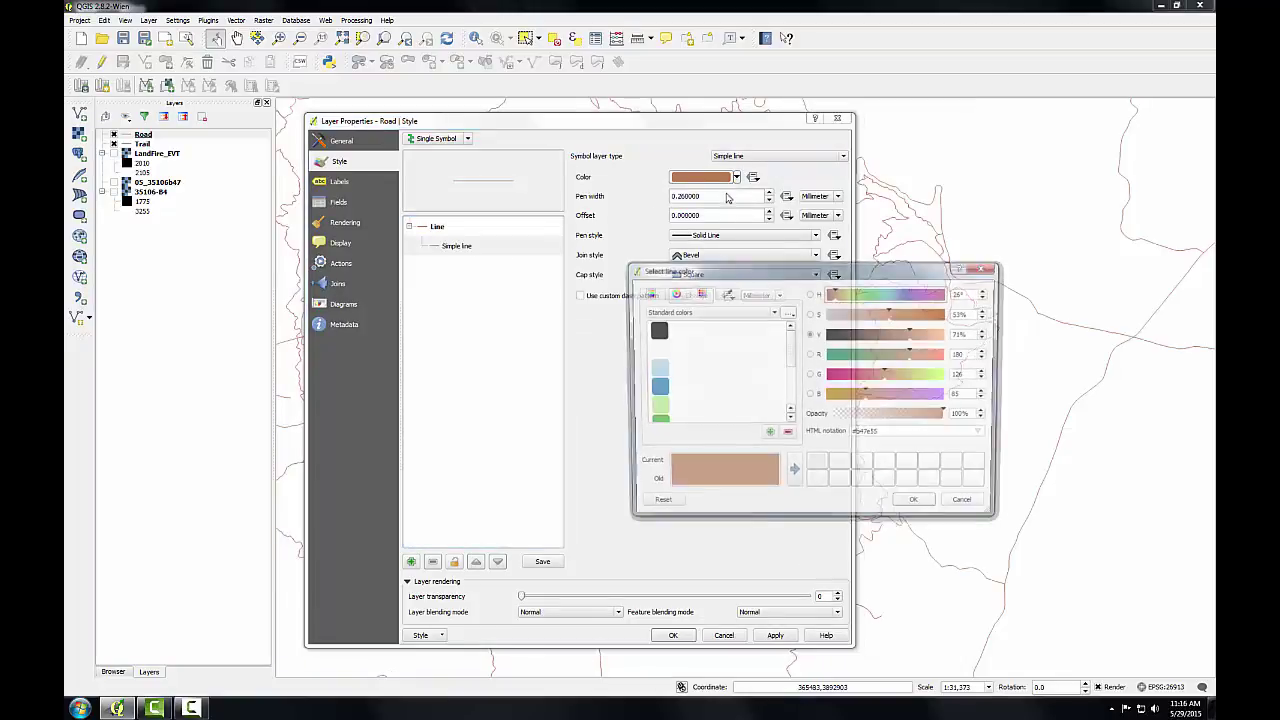
{"action": "left_click", "coordinate": [654, 331]}
{"action": "left_click", "coordinate": [918, 506]}
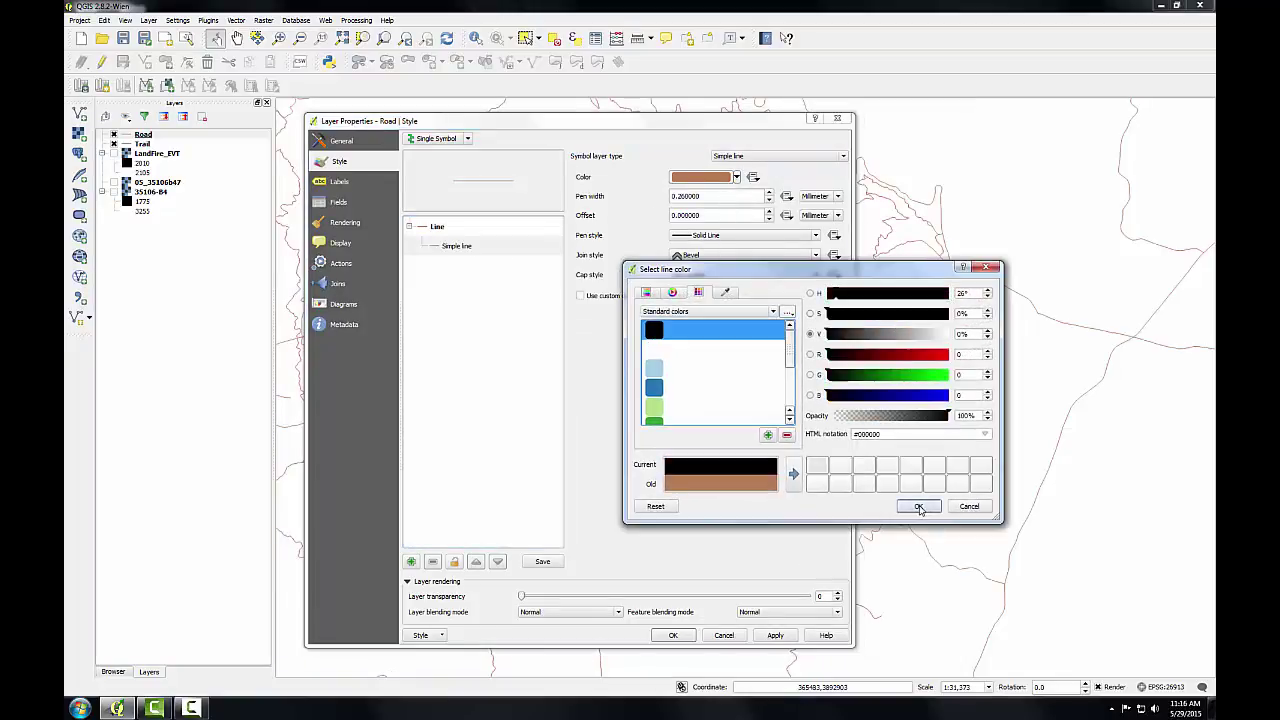
{"action": "left_click", "coordinate": [675, 639]}
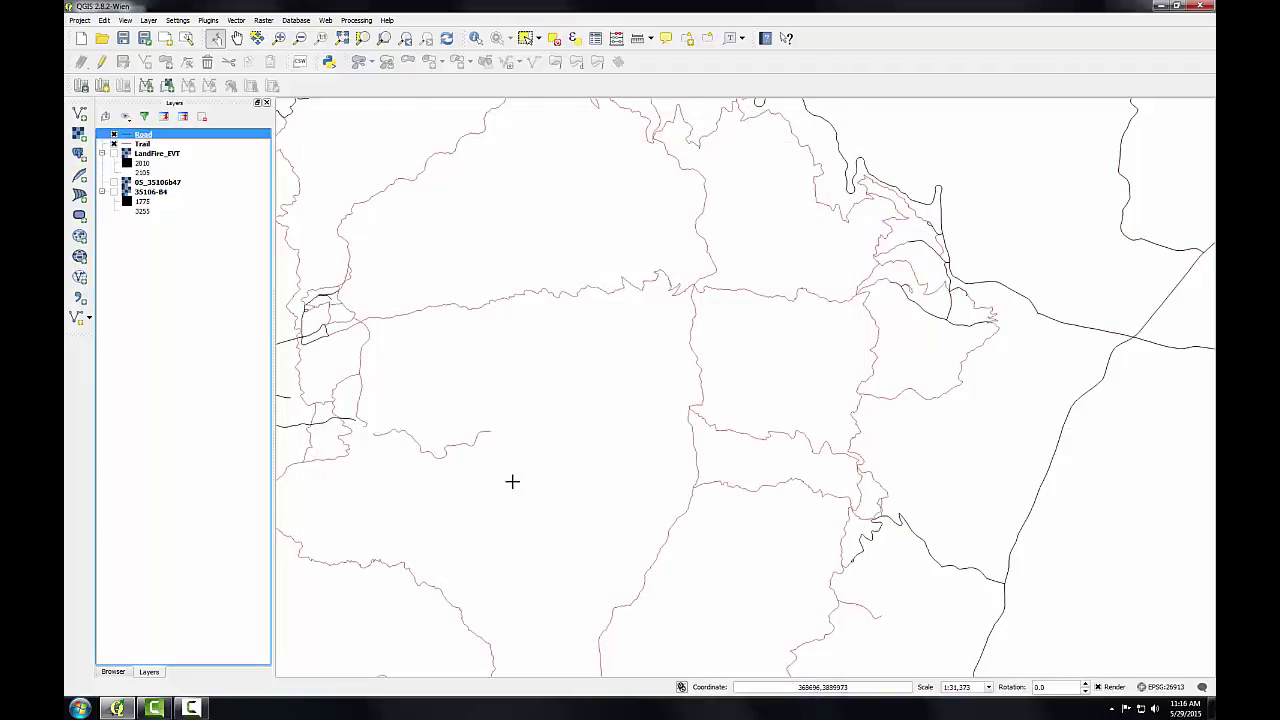
- Show the Road layer's metadata: Line shapefile, 6324 features, EPSG:26913
{"action": "double_click", "coordinate": [145, 136]}
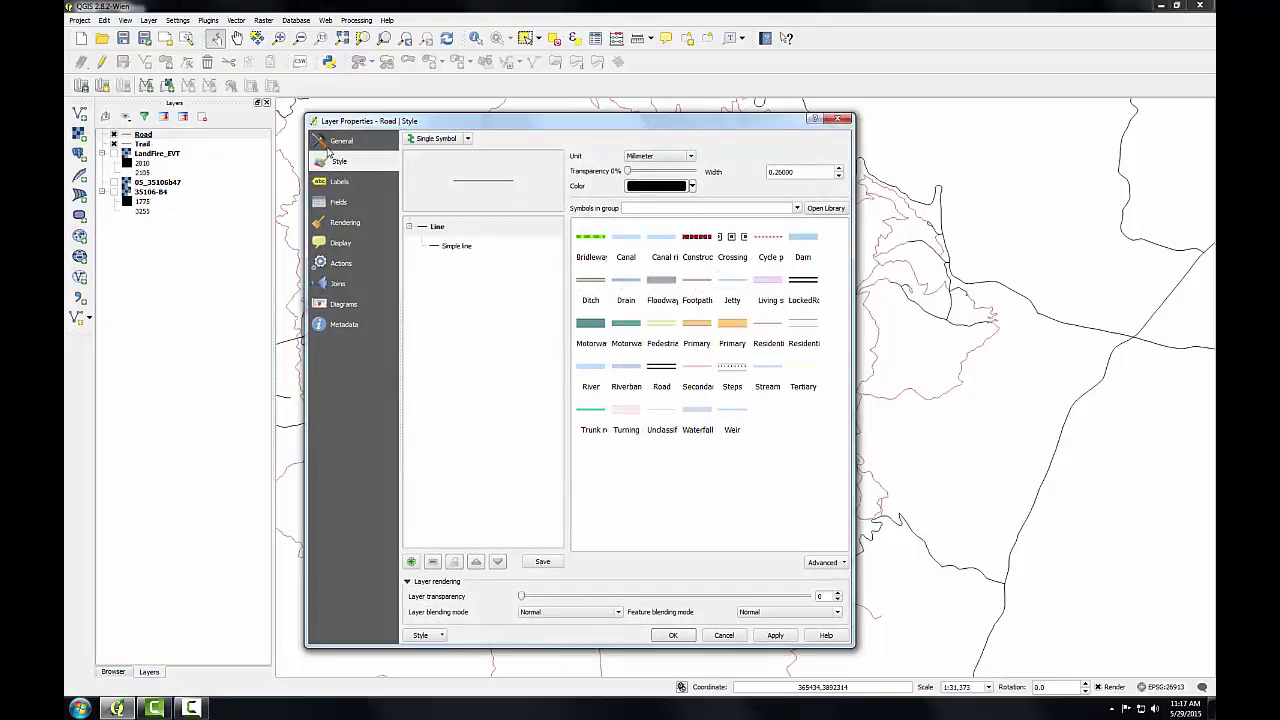
{"action": "left_click", "coordinate": [334, 143]}
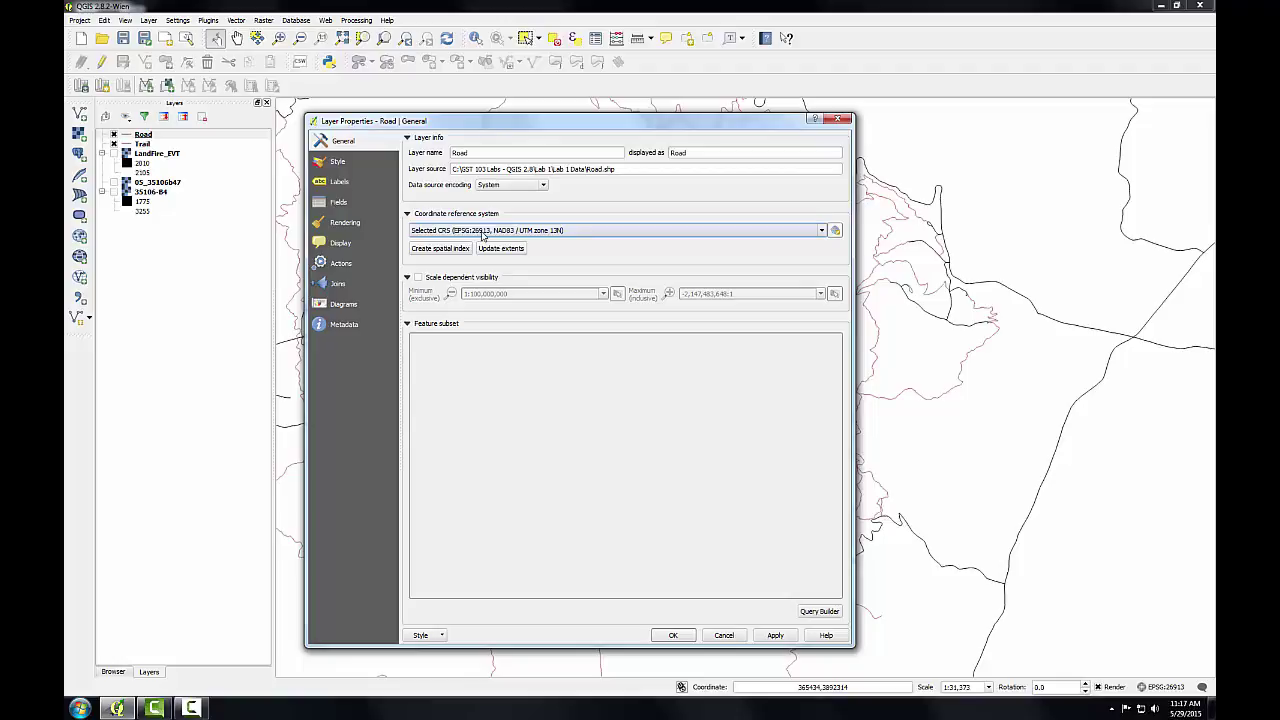
{"action": "left_click", "coordinate": [352, 325]}
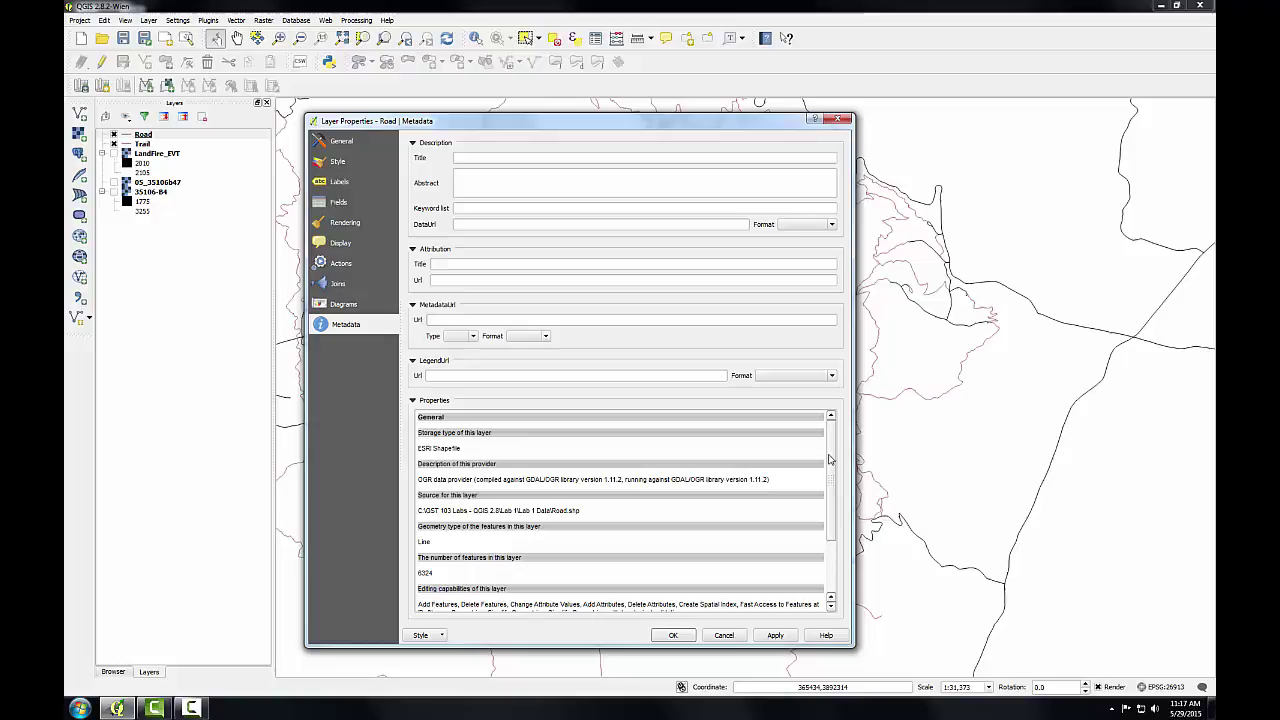
{"action": "scroll", "coordinate": [830, 466], "scroll_direction": "down", "scroll_amount": 1}
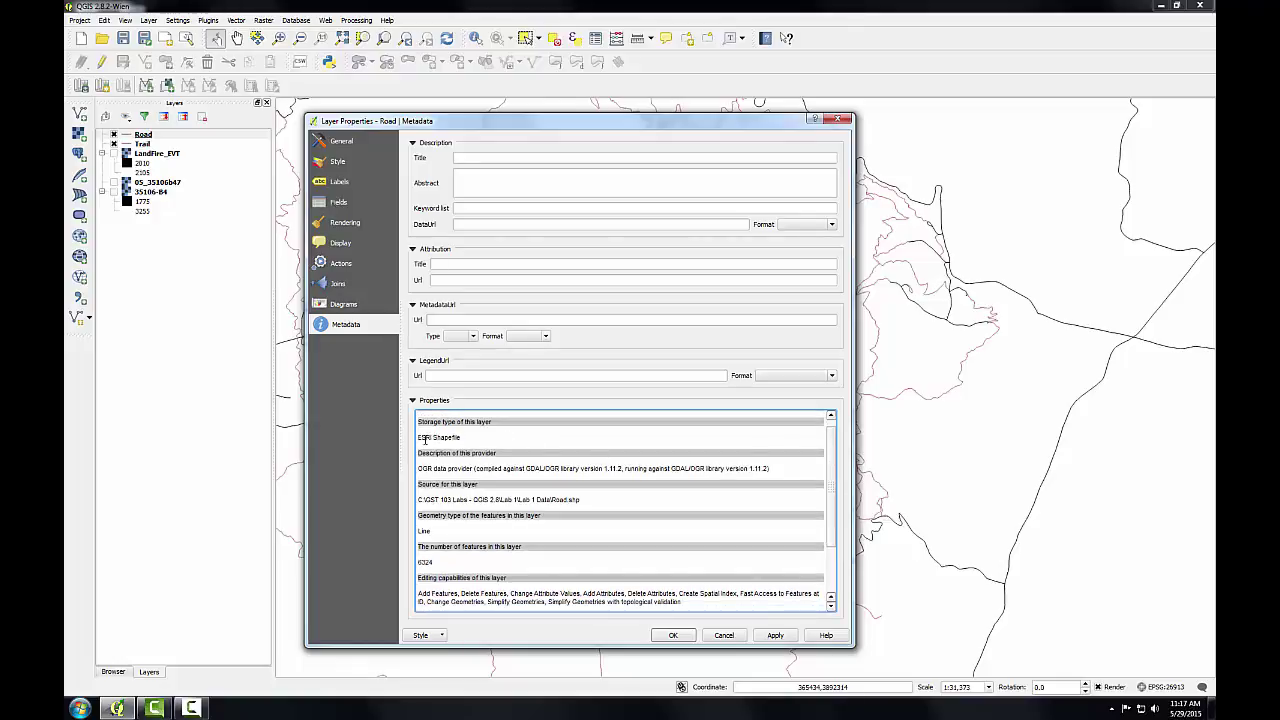